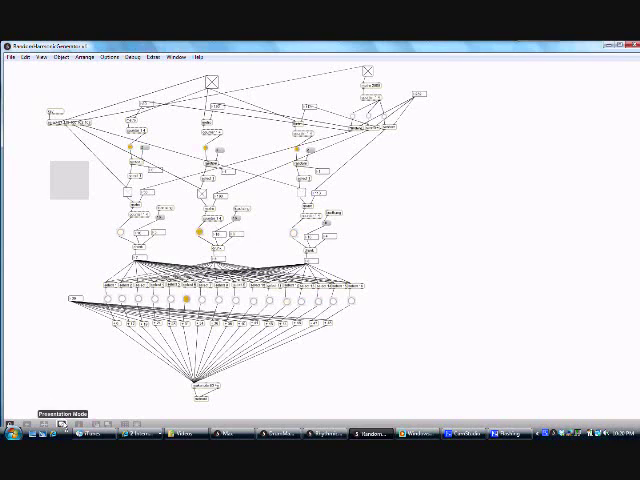
Switch the patch to Presentation Mode and turn on two note-generator toggles to start playback
{"action": "left_click", "coordinate": [44, 424]}
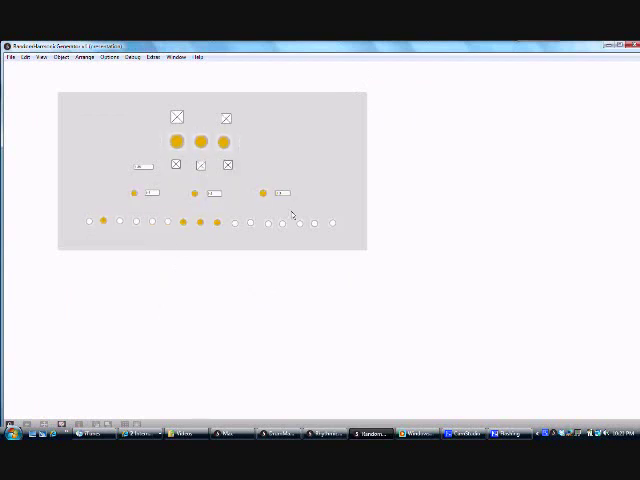
{"action": "left_click", "coordinate": [176, 165]}
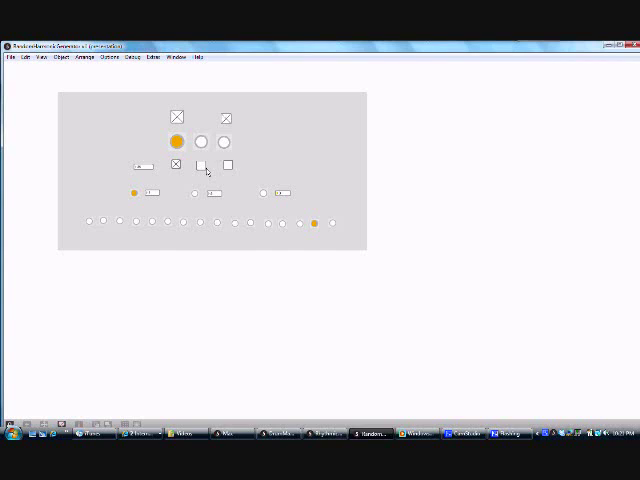
{"action": "left_click", "coordinate": [227, 165]}
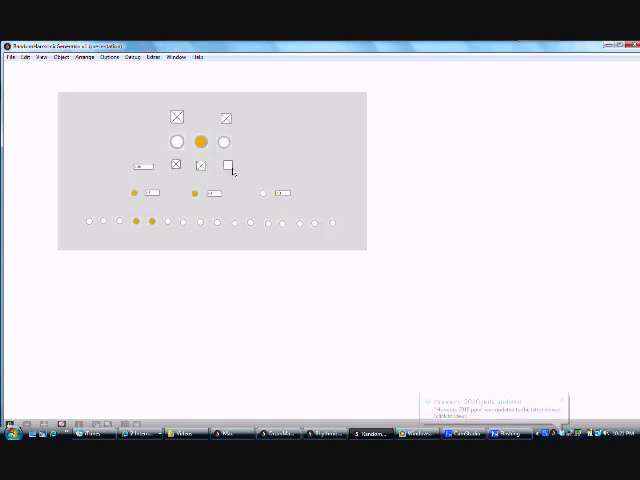